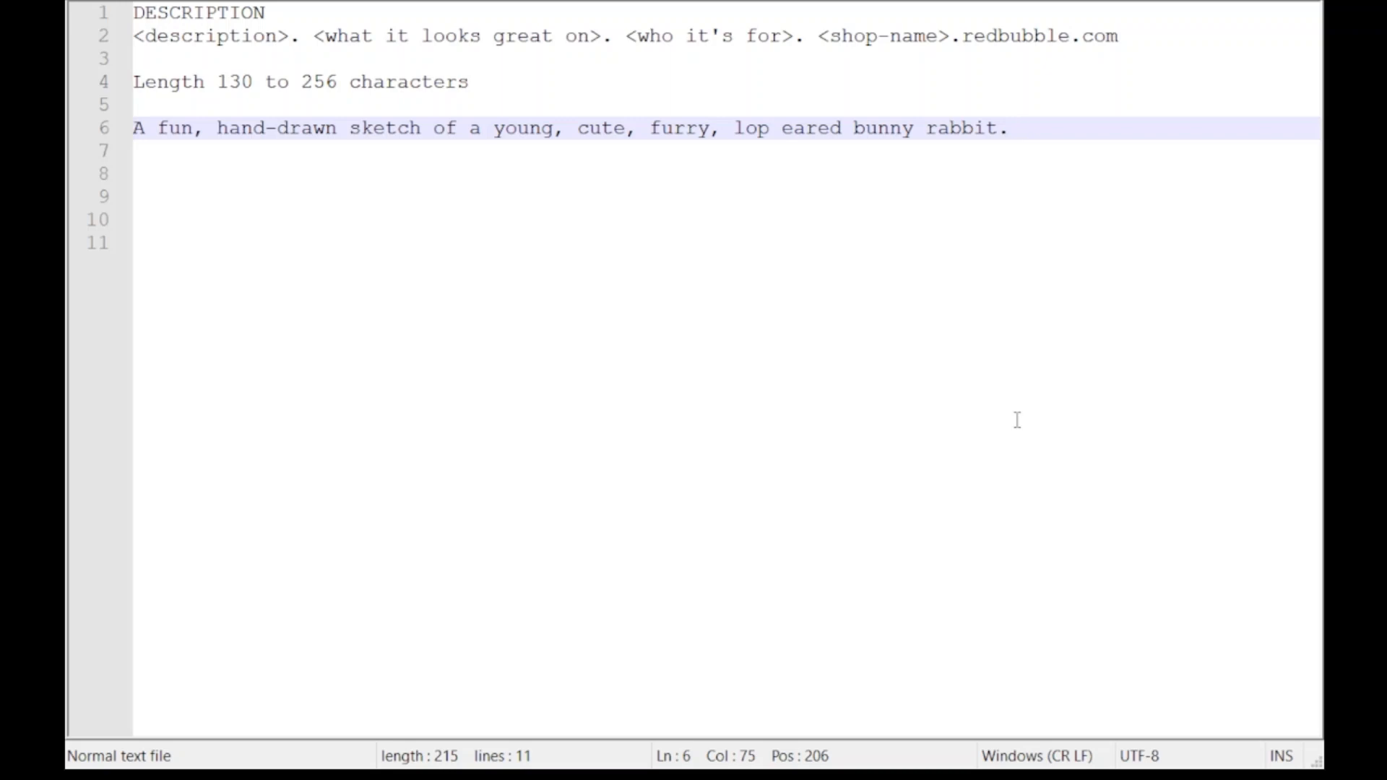
- Paste ' Looking great on t-shirts, tops, bags, stickers, greetings cards, and more.' onto line 6
type("Looking great on t-shirts, tops, bags, stickers, greetings cards, and more.")
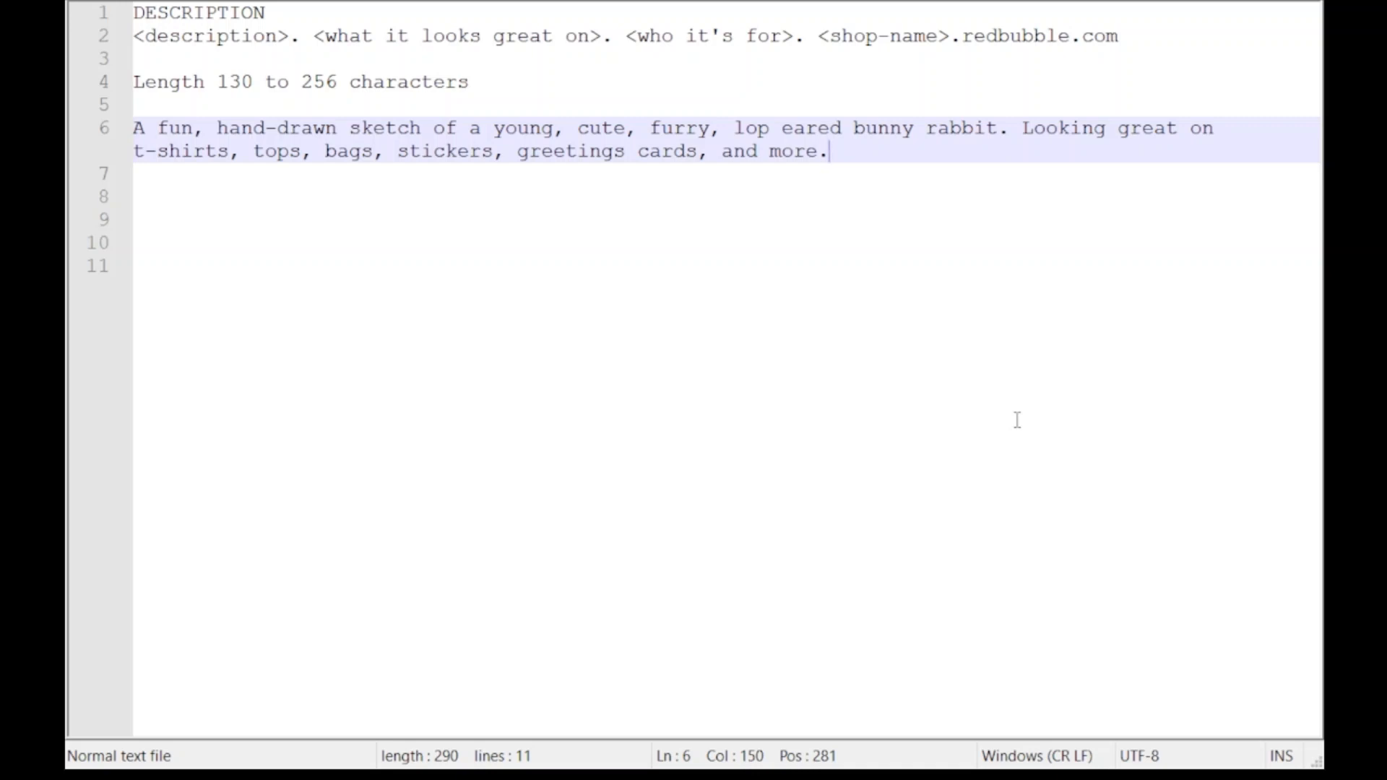
- Paste ' Perfect for rabbit pet owners, bunny fans, and anyone who loves their floppy!' after 'more.'
type("Perfect for rabbit pet owners, bunny fans, and anyone who loves their floppy!")
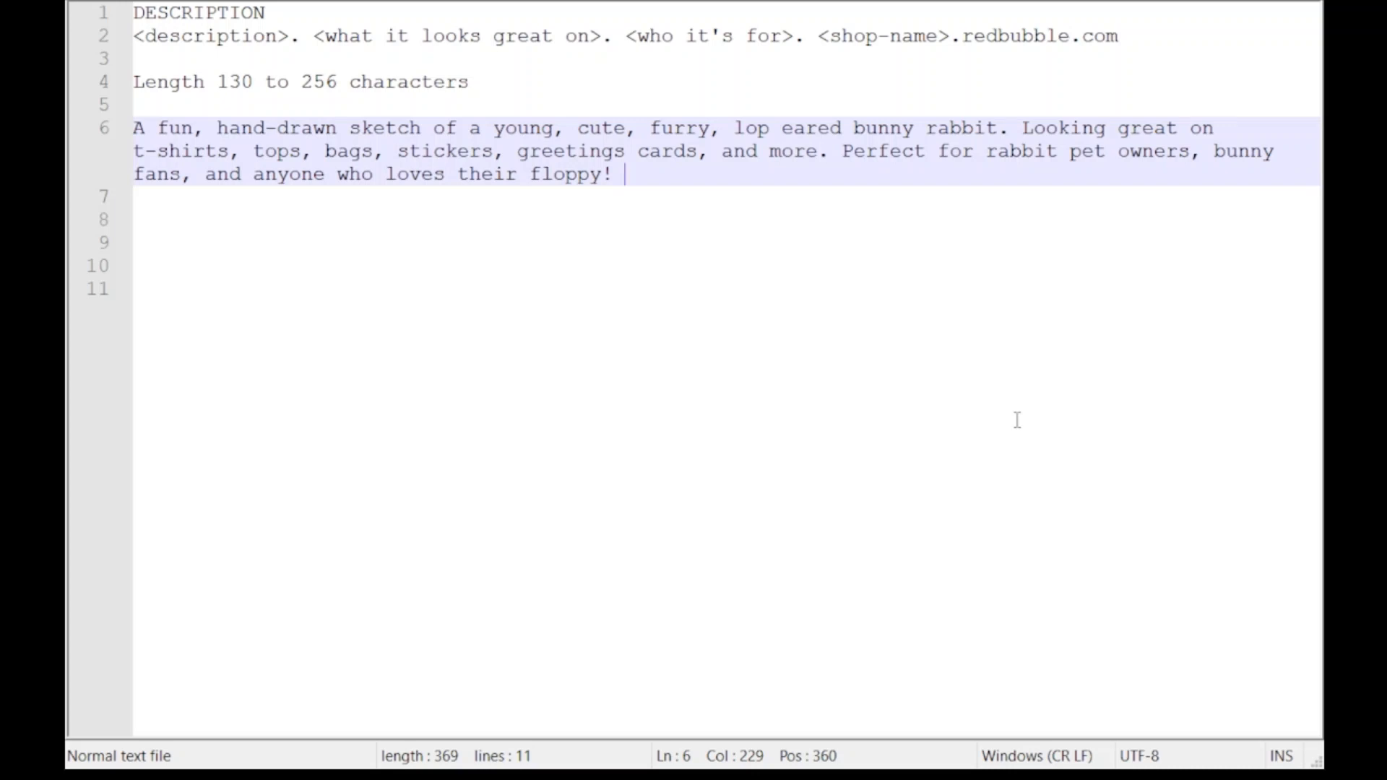
- Paste the shop address chrishughes.redbubble.com at the end of line 6
type("chrishughes.redbubble.com")
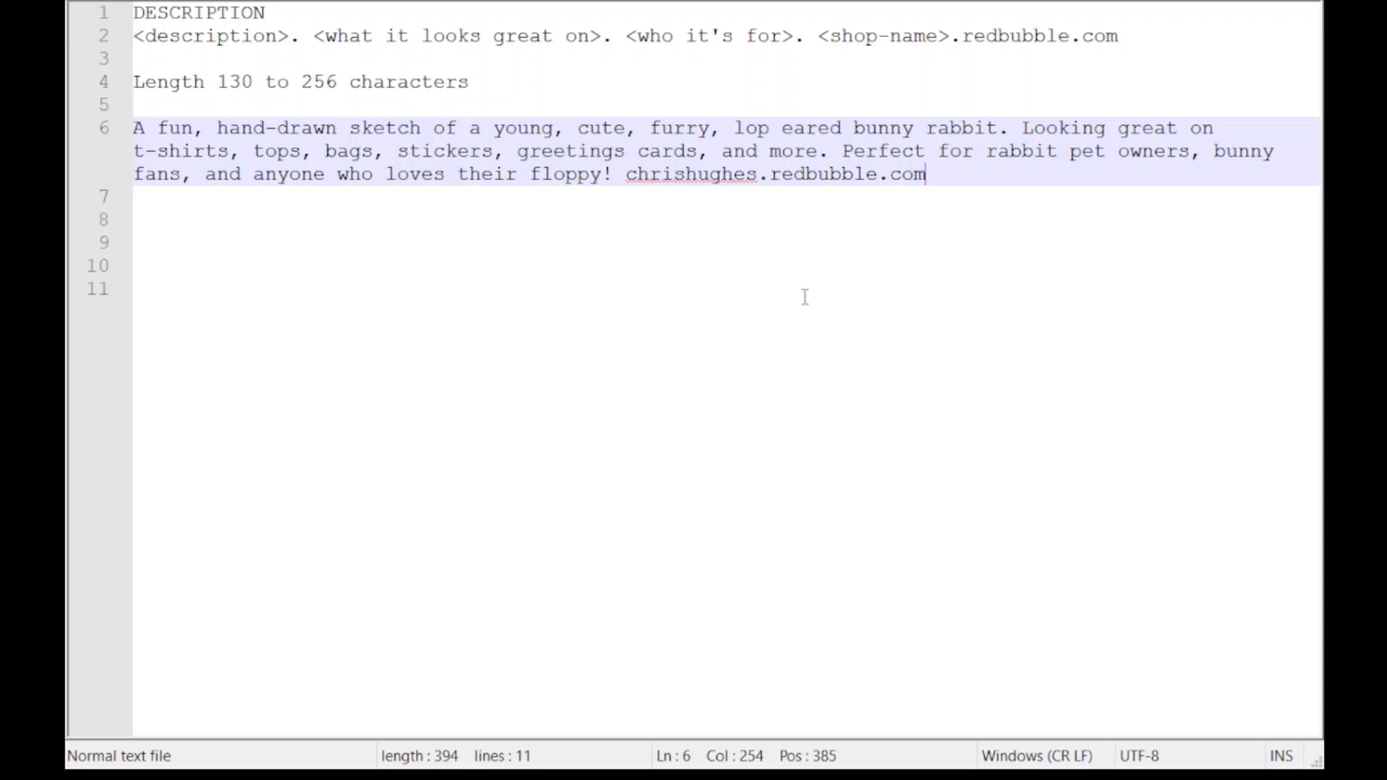
- Select the full description so the status bar reads Sel: 253
left_click_drag(928, 175, 74, 125)
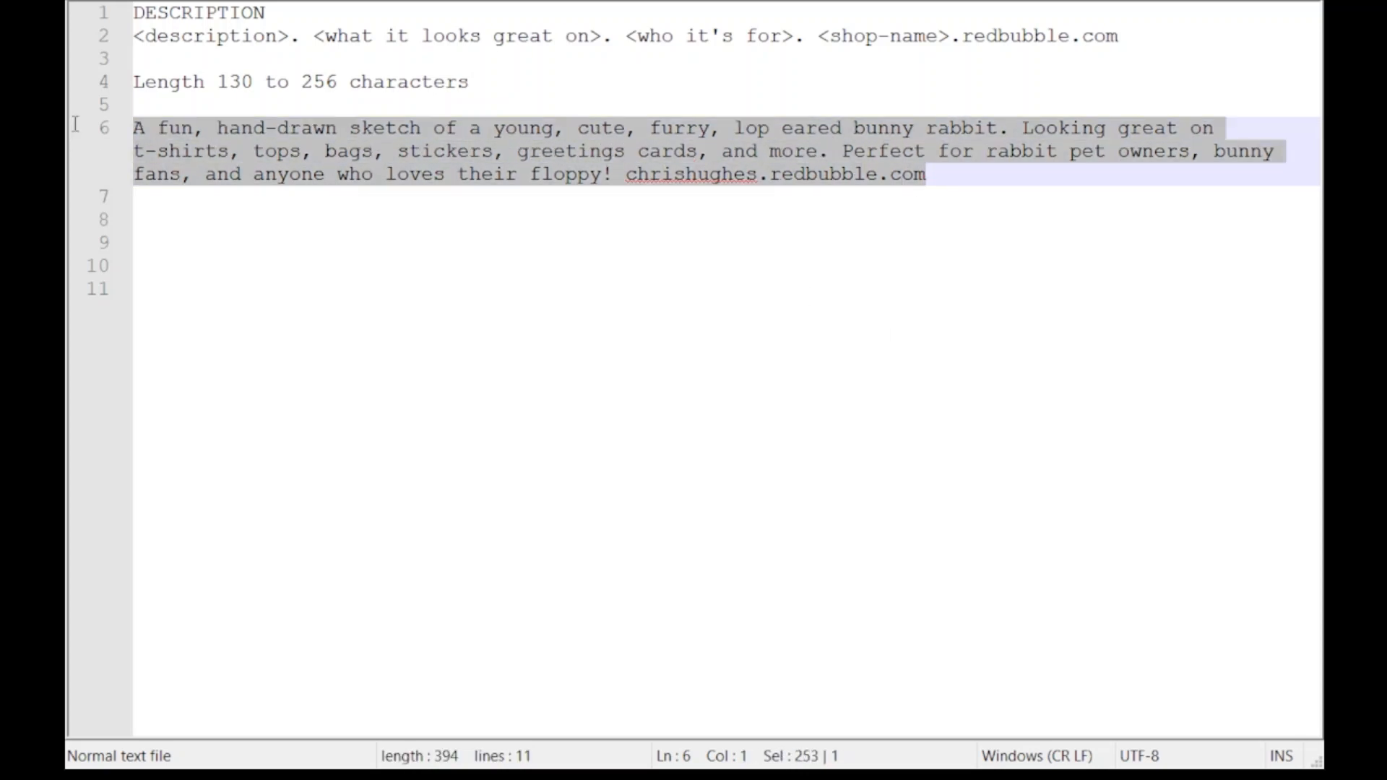